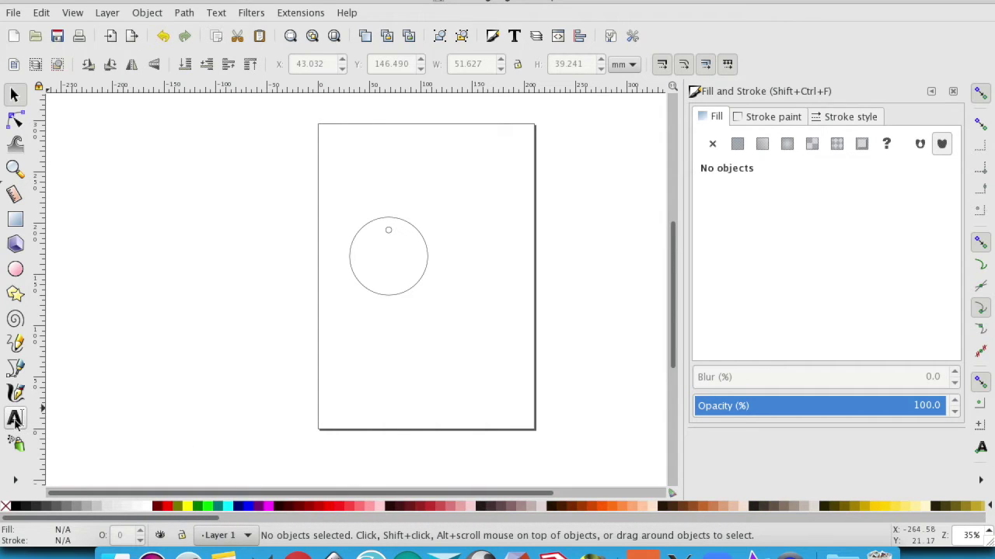
# Step: Type the text 'KN' starting at the circle's upper-left edge
pyautogui.click(15, 420)
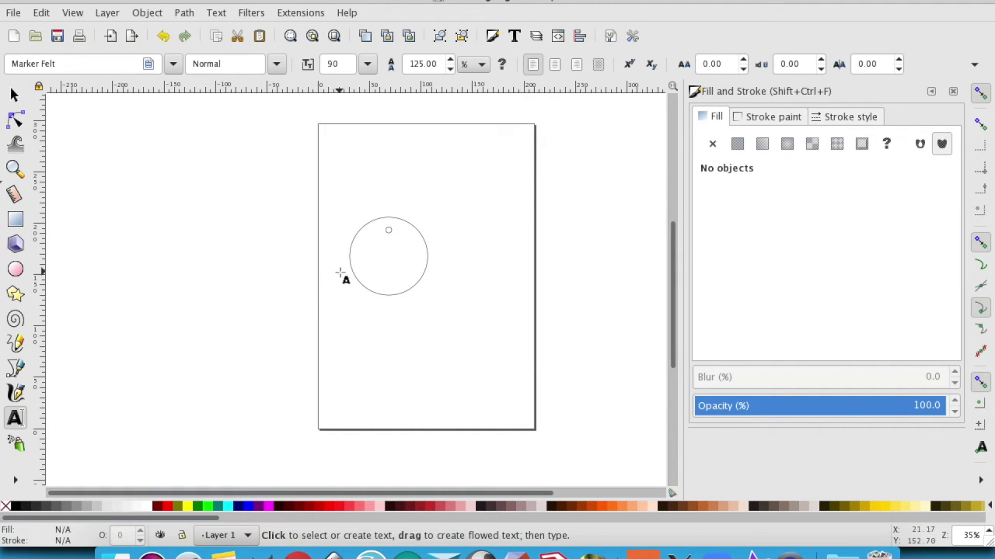
pyautogui.click(358, 232)
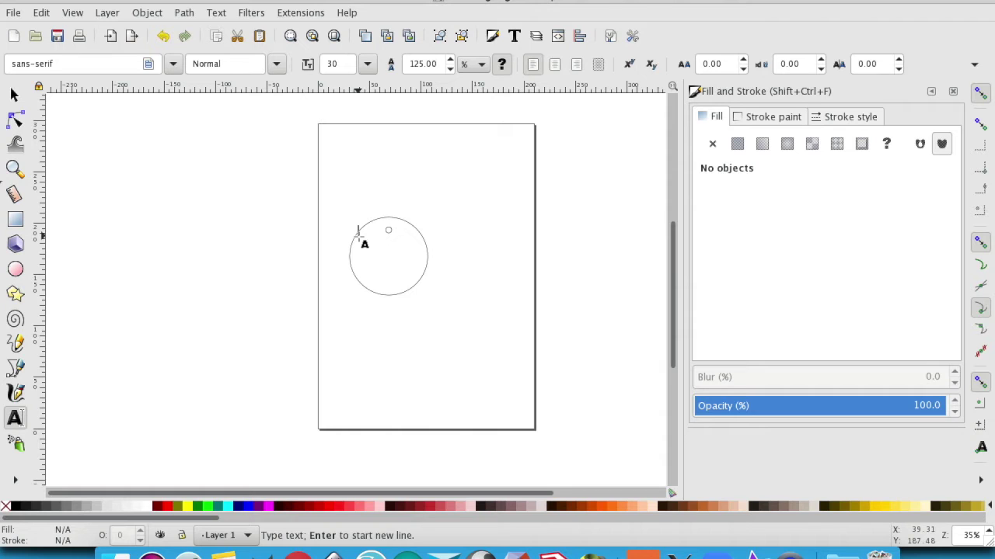
pyautogui.write('KN')
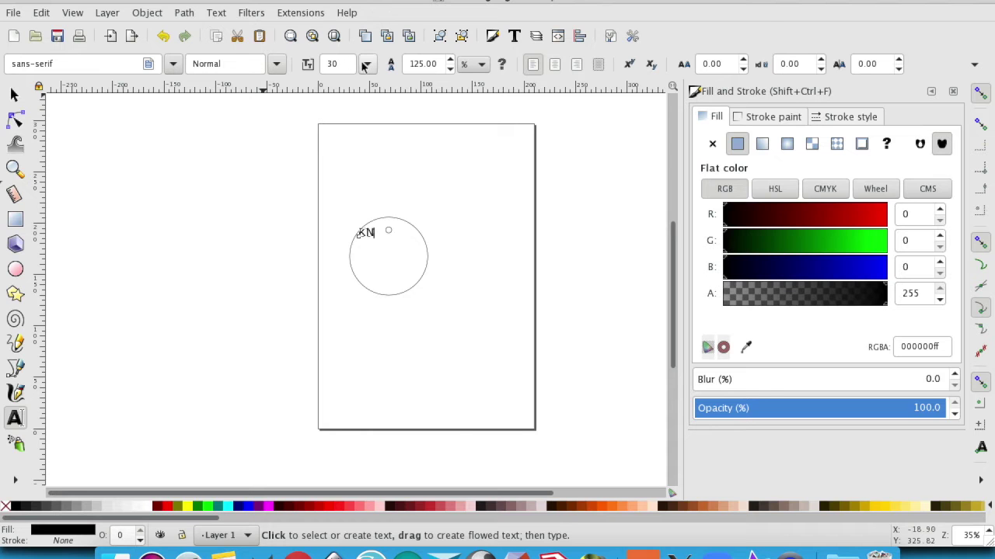
# Step: Change the KN text's font family to Marker Felt
pyautogui.click(173, 66)
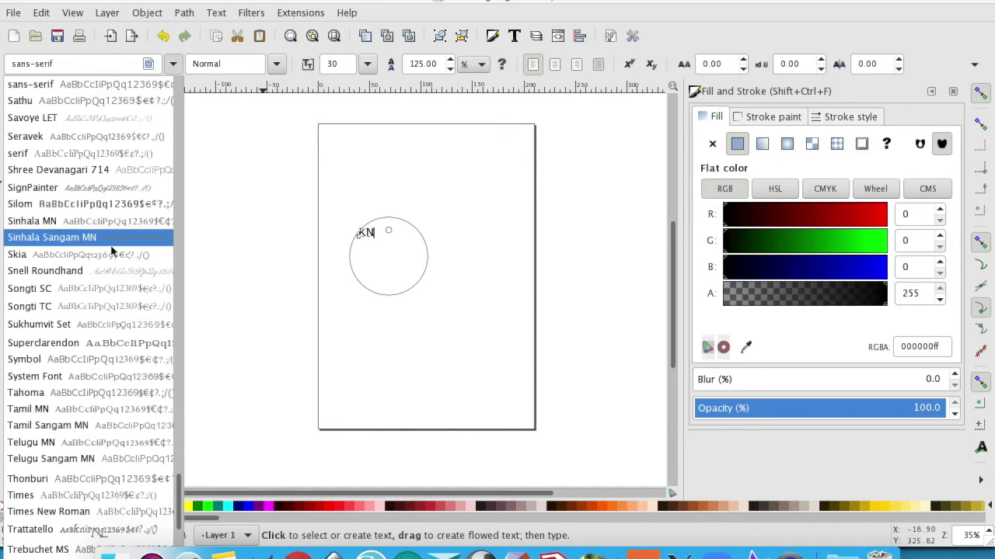
pyautogui.scroll(-5, 111, 249)
pyautogui.scroll(15, 111, 249)
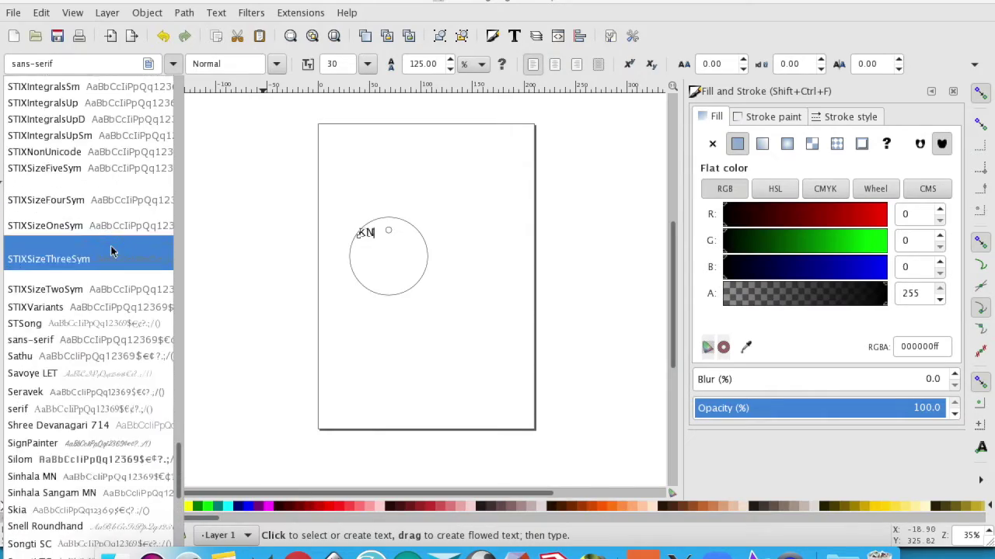
pyautogui.scroll(15, 111, 250)
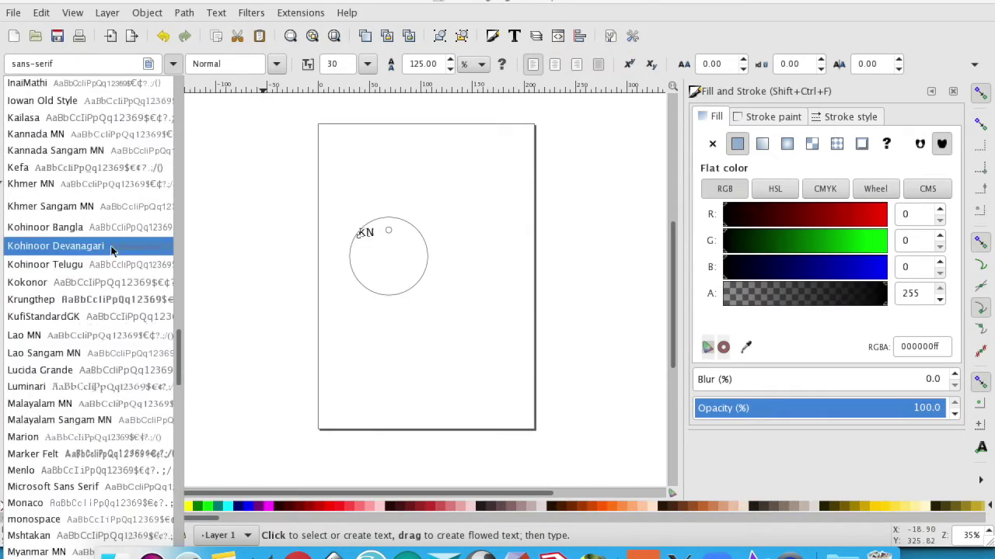
pyautogui.scroll(1, 111, 250)
pyautogui.scroll(-4, 111, 249)
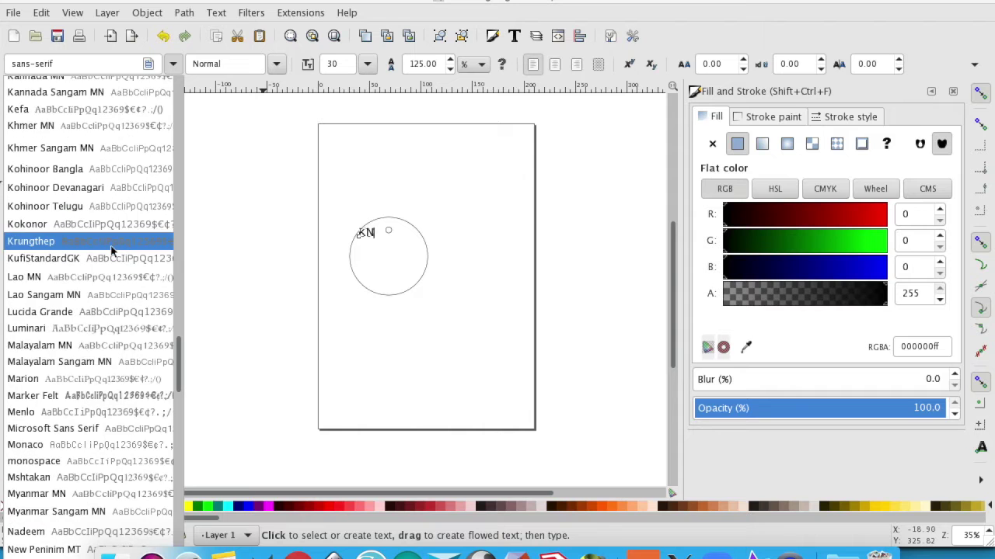
pyautogui.click(58, 397)
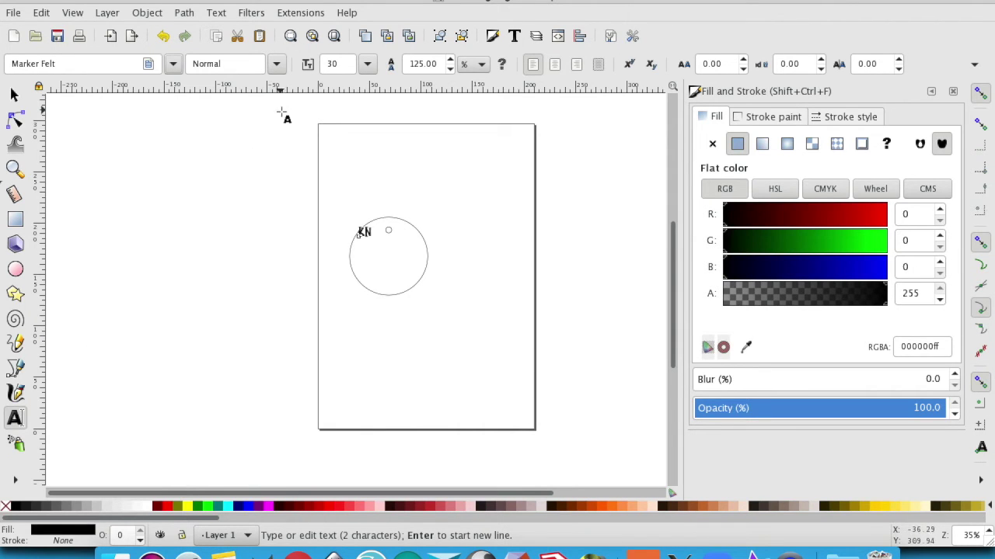
# Step: Enlarge the KN text to font size 90, stepping through the 72 preset
pyautogui.click(362, 65)
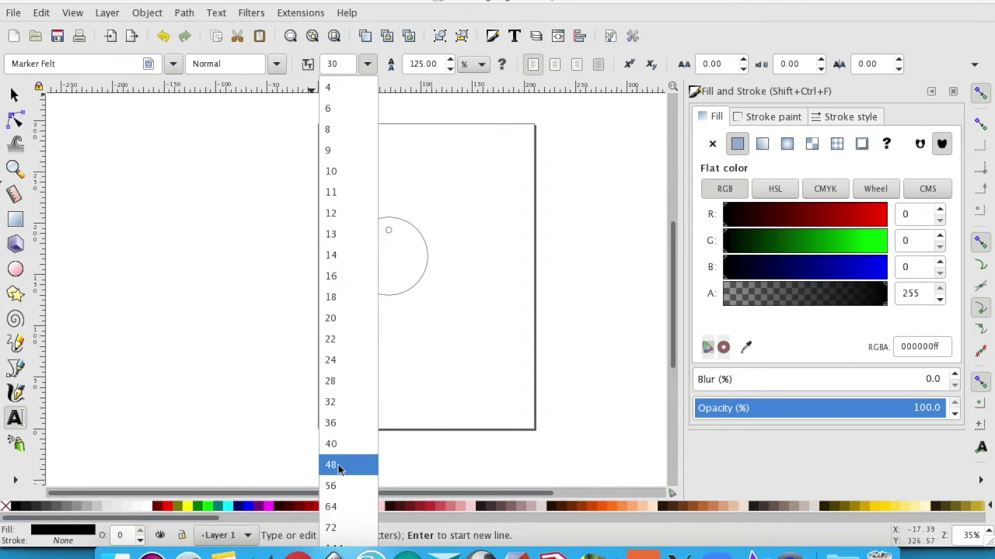
pyautogui.click(340, 529)
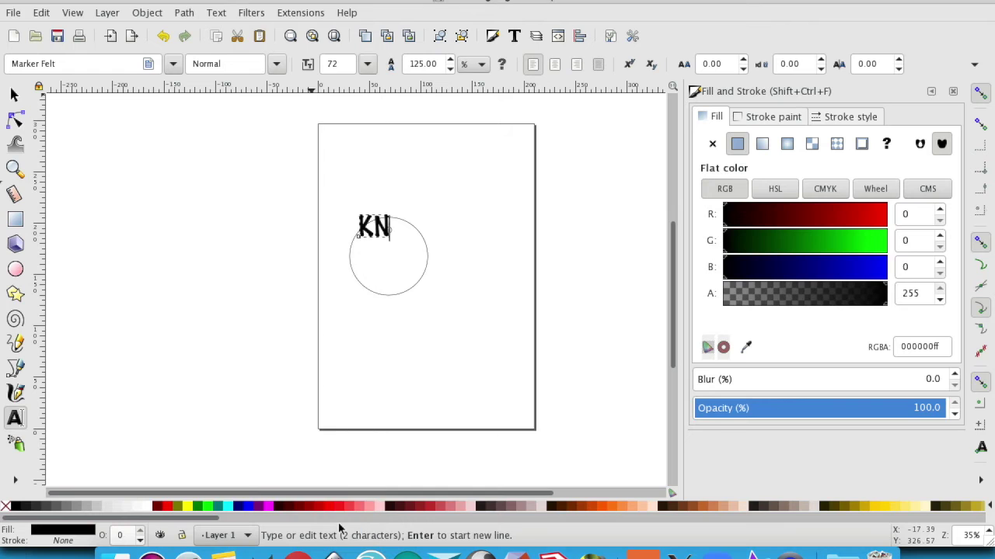
pyautogui.doubleClick(339, 65)
pyautogui.write('90')
pyautogui.press('Return')
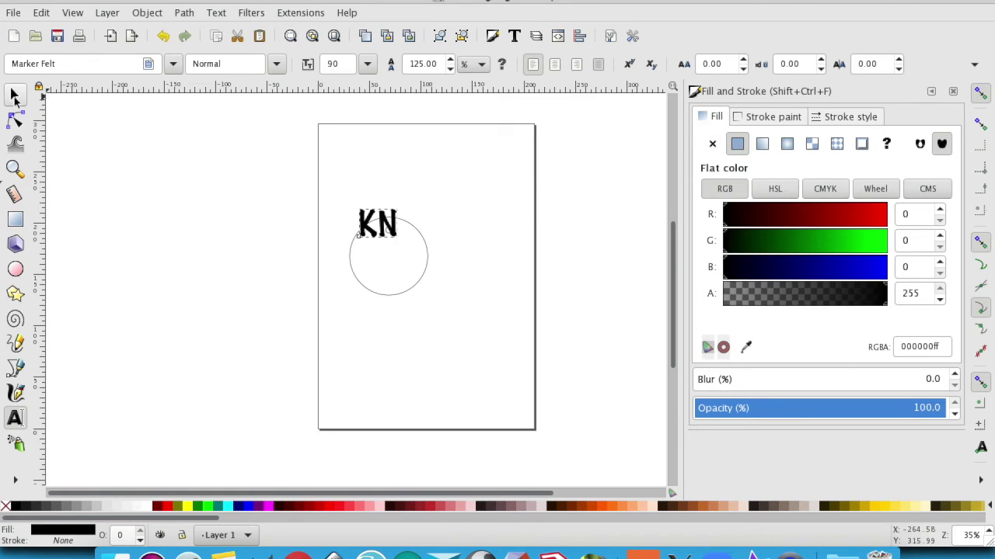
# Step: Move the KN text down into the circle and scale it up to nearly fill it
pyautogui.click(14, 96)
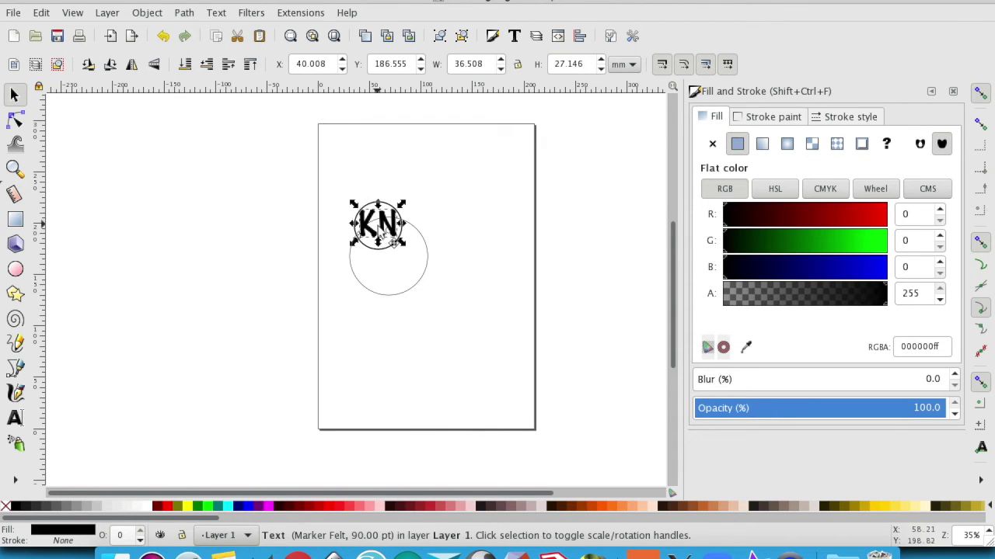
pyautogui.moveTo(394, 243); pyautogui.dragTo(404, 276)
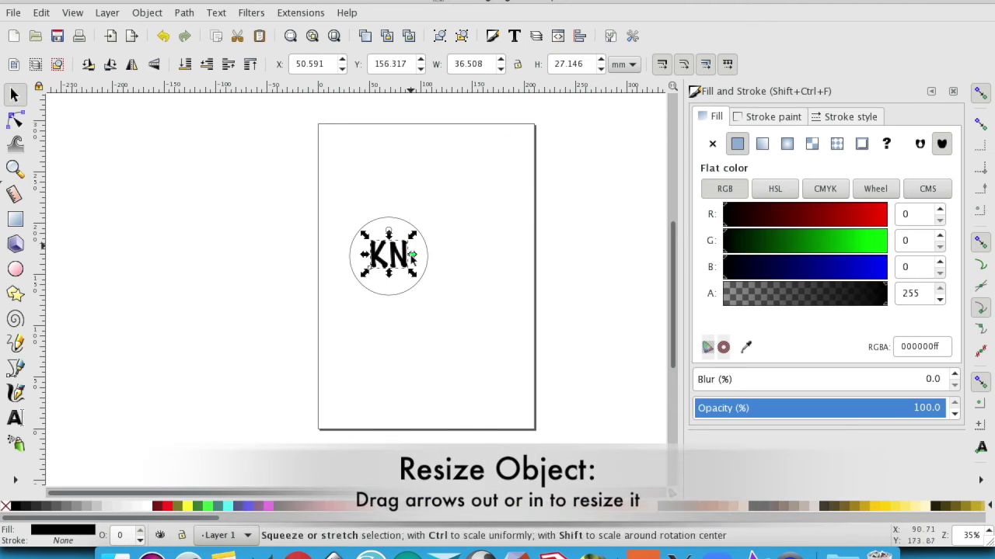
pyautogui.moveTo(412, 278)
pyautogui.mouseDown()
pyautogui.moveTo(424, 288)
pyautogui.moveTo(407, 267)
pyautogui.mouseUp()
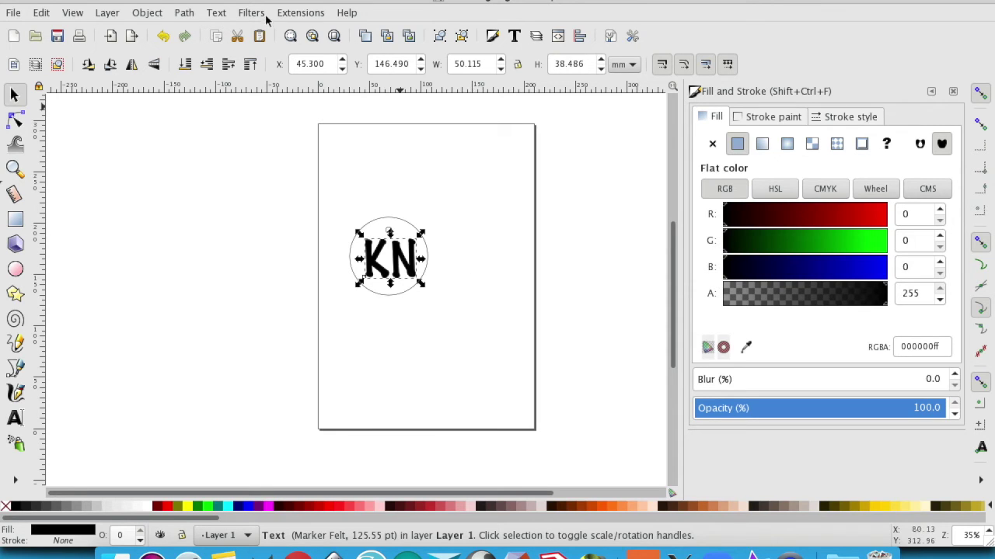
pyautogui.click(184, 12)
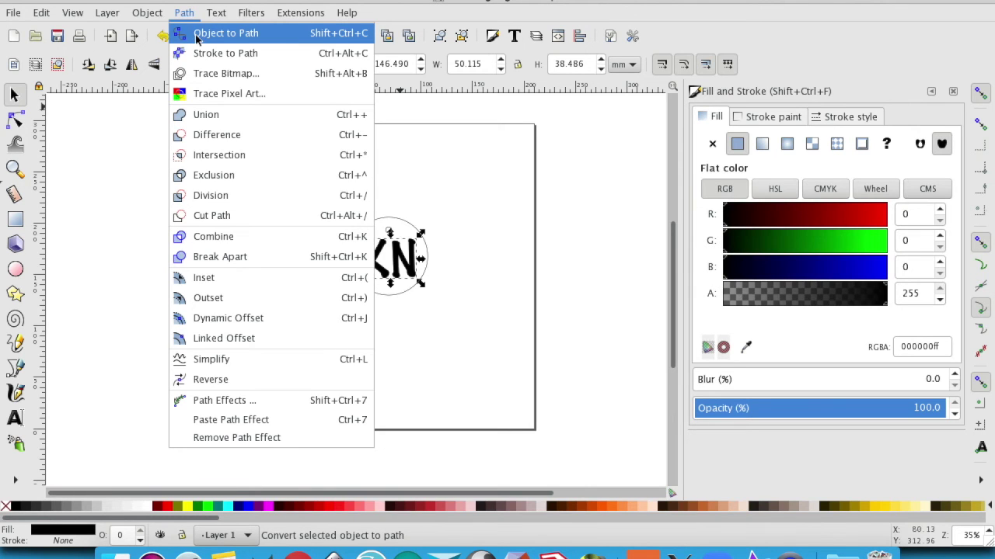
# Step: Convert the KN text to paths with Object to Path, then deselect
pyautogui.click(196, 35)
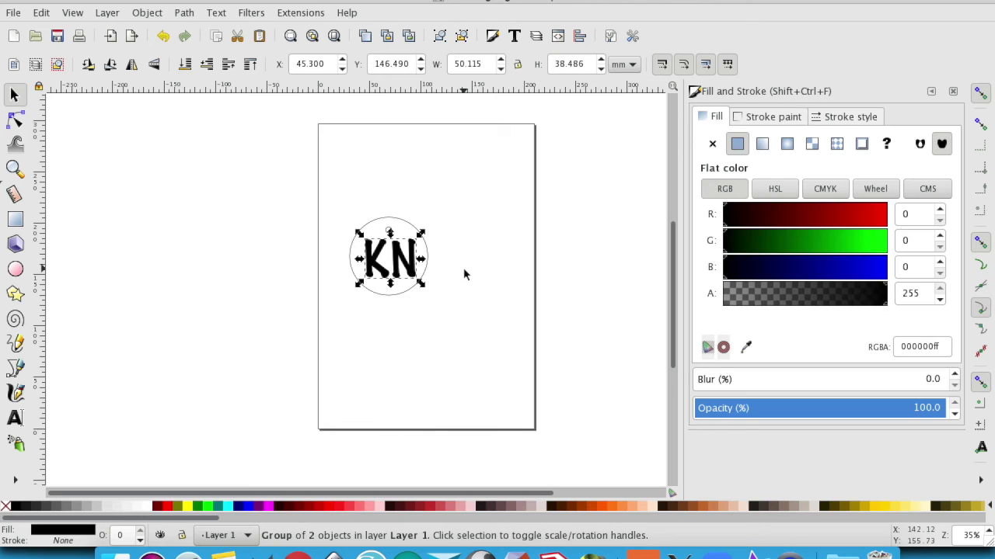
pyautogui.press('Escape')
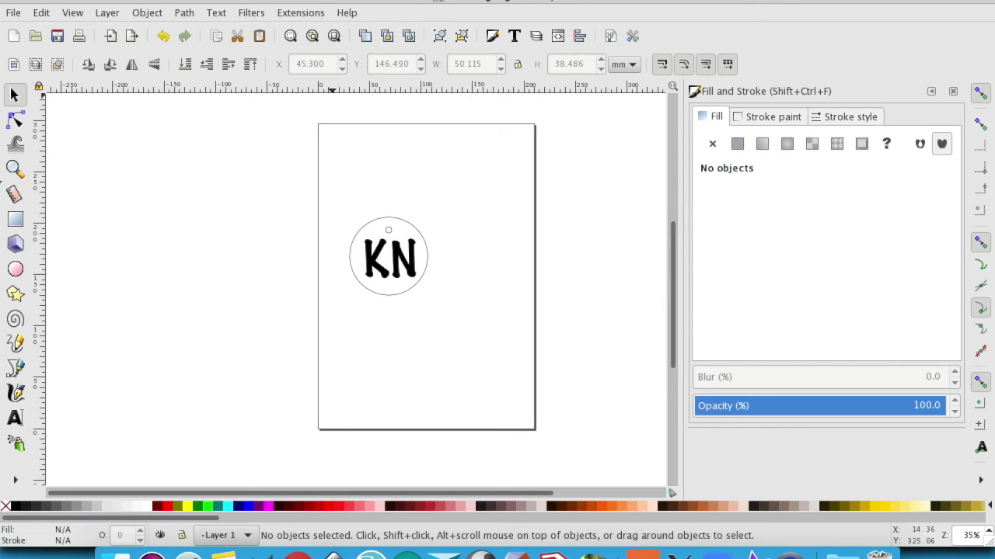
# Step: Save the design under the new name drawing_Initials.svg
pyautogui.click(16, 14)
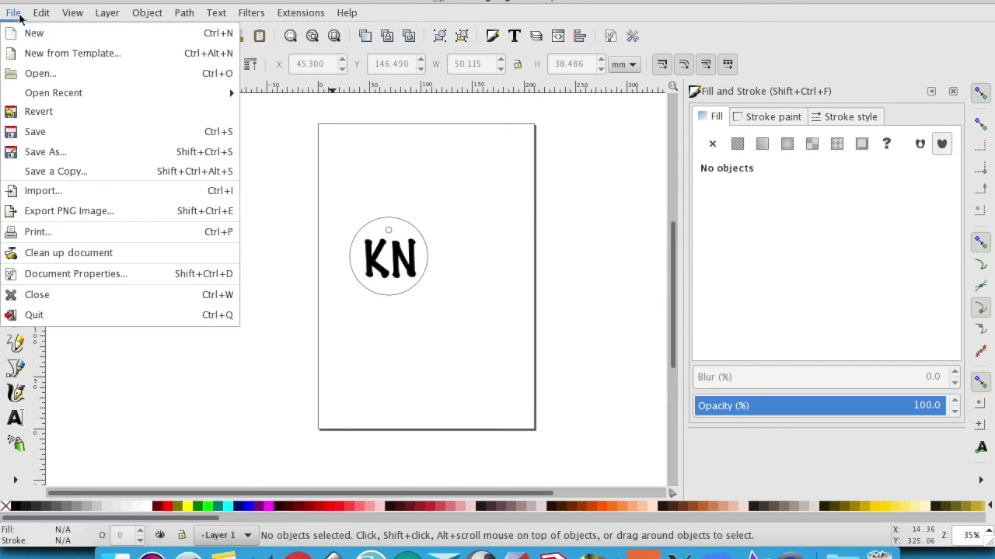
pyautogui.click(46, 158)
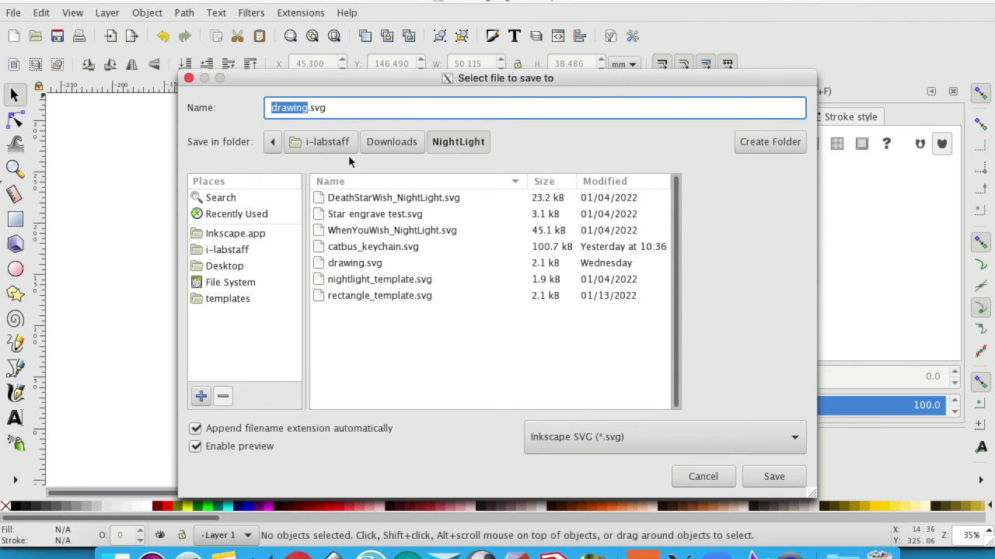
pyautogui.click(309, 107)
pyautogui.write('_Initials')
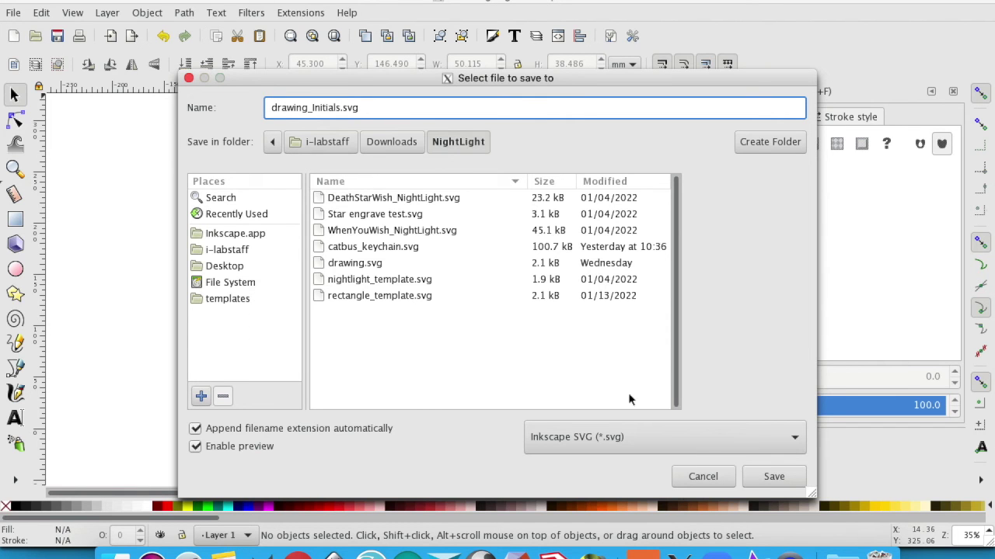
pyautogui.click(775, 478)
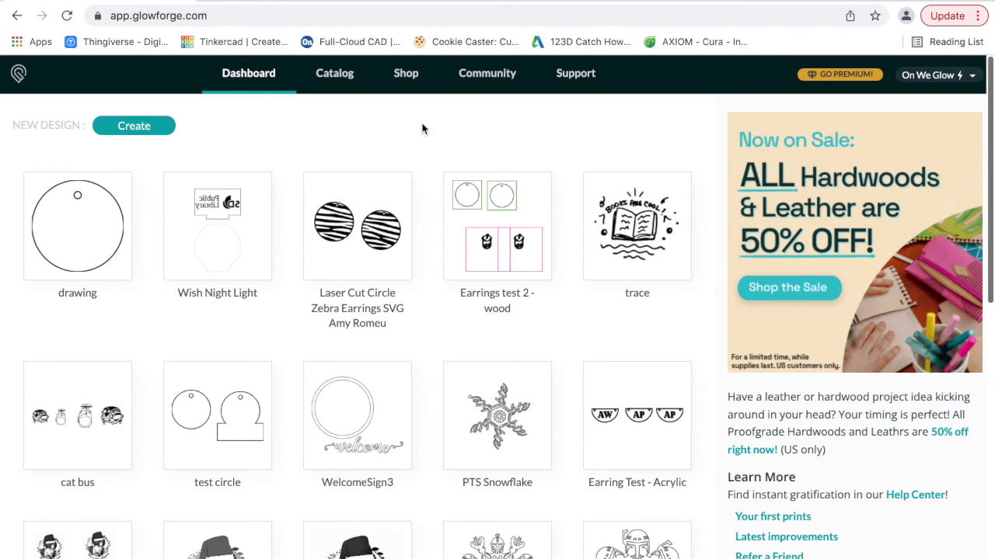
# Step: Upload drawing_Initials.svg to Glowforge as a new design from file
pyautogui.click(155, 130)
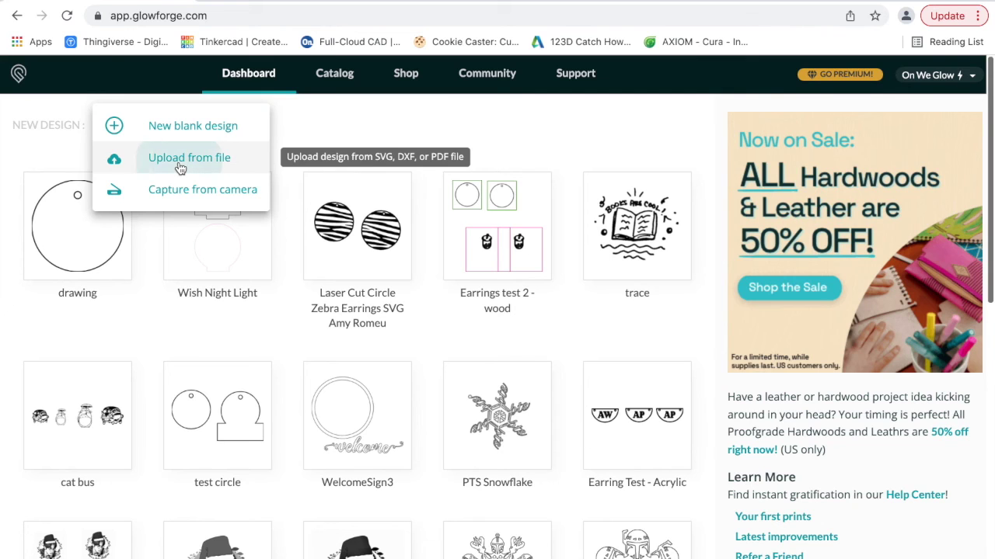
pyautogui.click(180, 160)
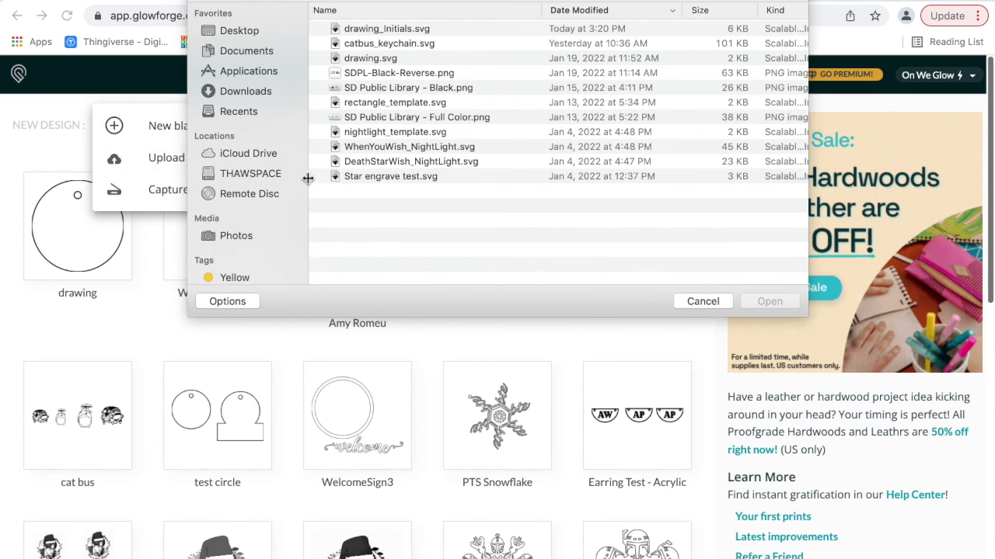
pyautogui.click(368, 31)
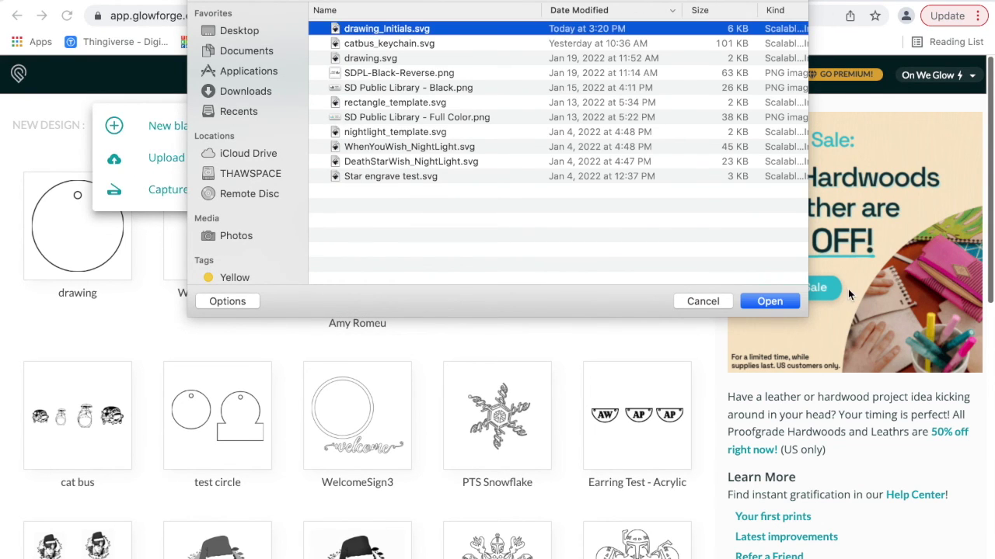
pyautogui.click(768, 300)
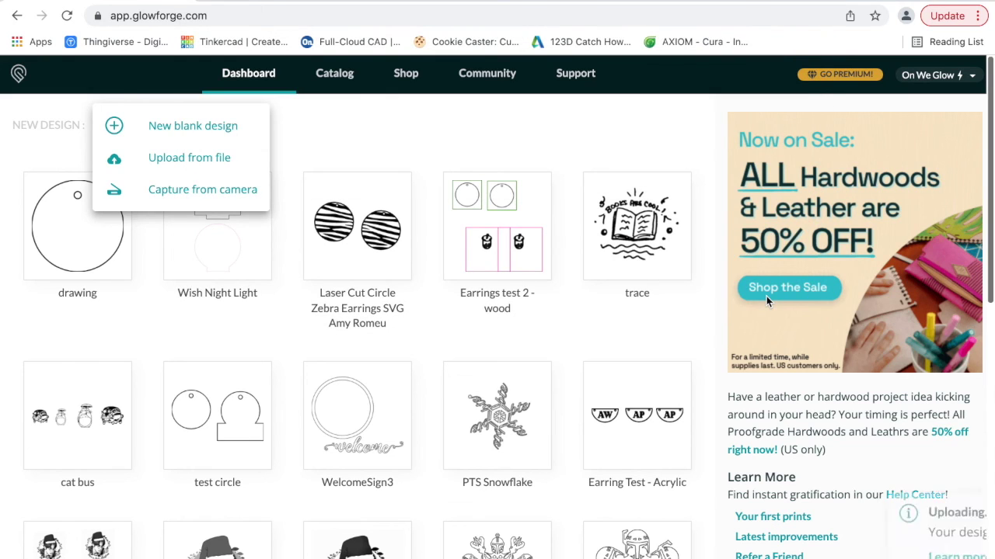